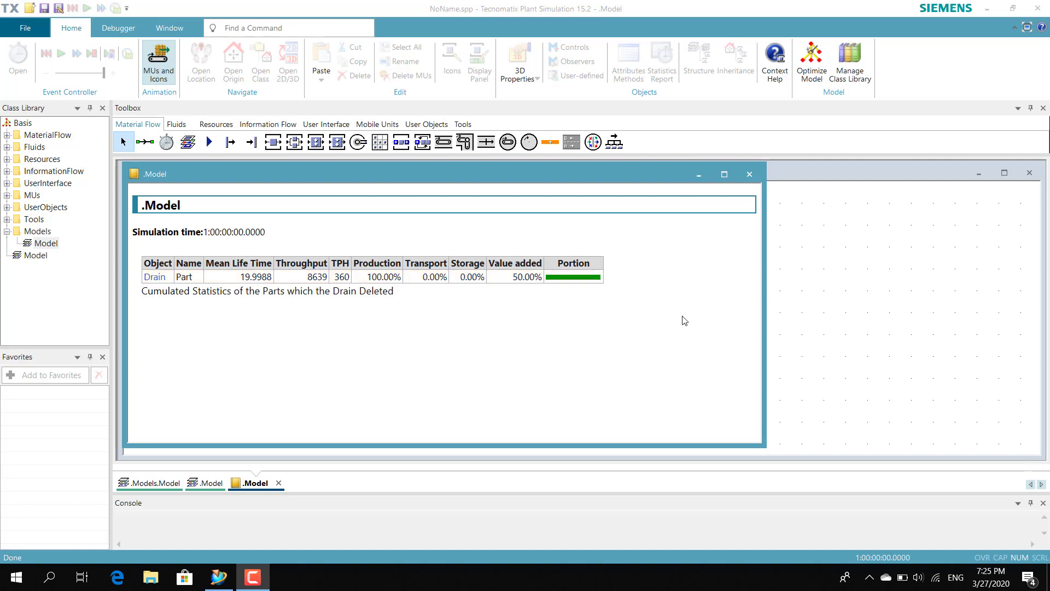
Open the Model frame in the Models folder and examine the line from Buffer1 through the Conveyor and Buffer2 to the Drain.
{"action": "double_click", "coordinate": [47, 244]}
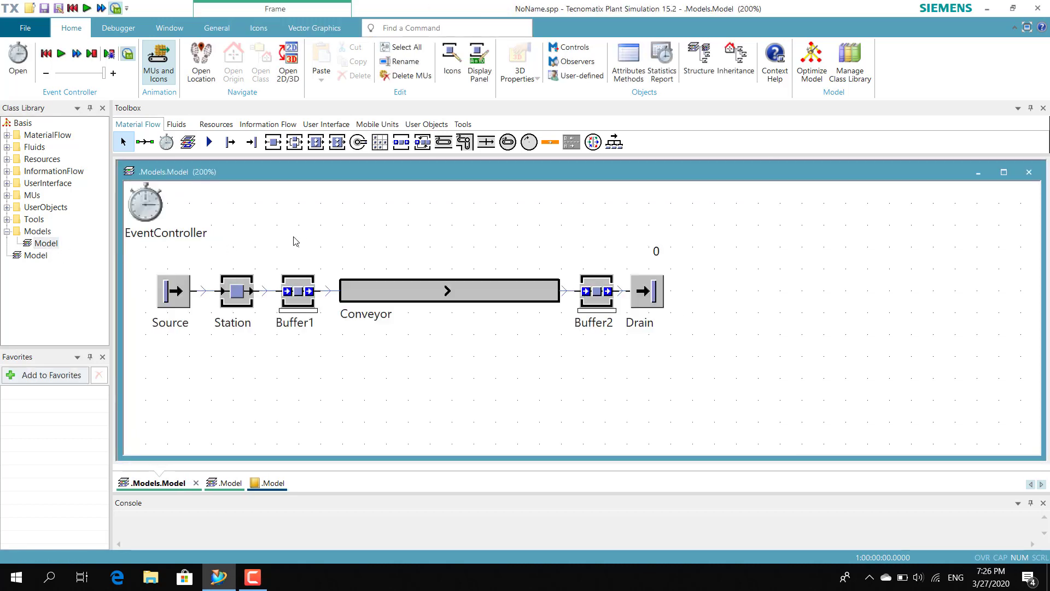
{"action": "left_click", "coordinate": [255, 305]}
{"action": "left_click", "coordinate": [302, 308]}
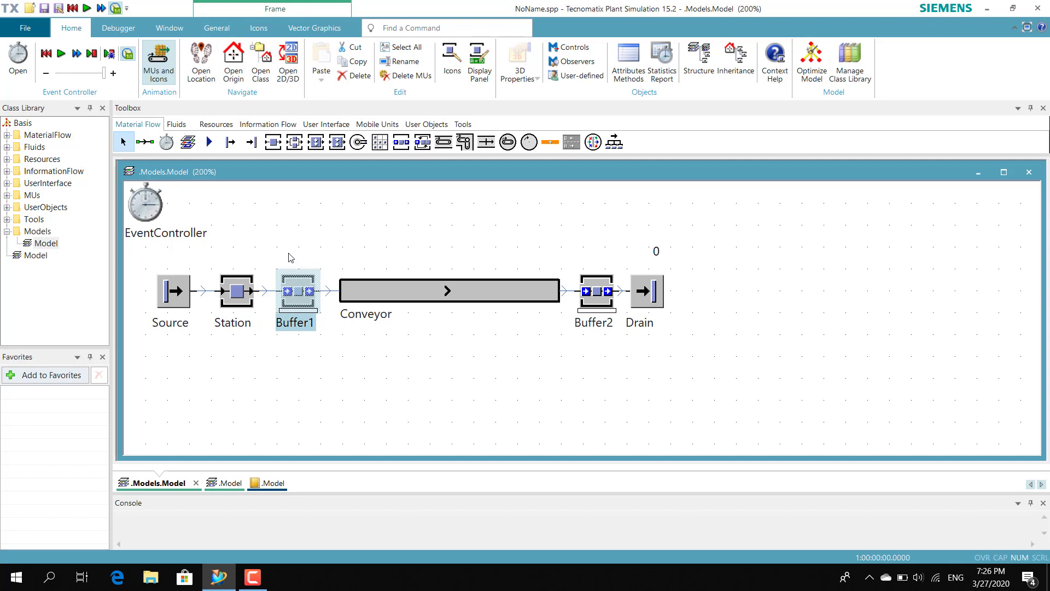
{"action": "left_click", "coordinate": [359, 291]}
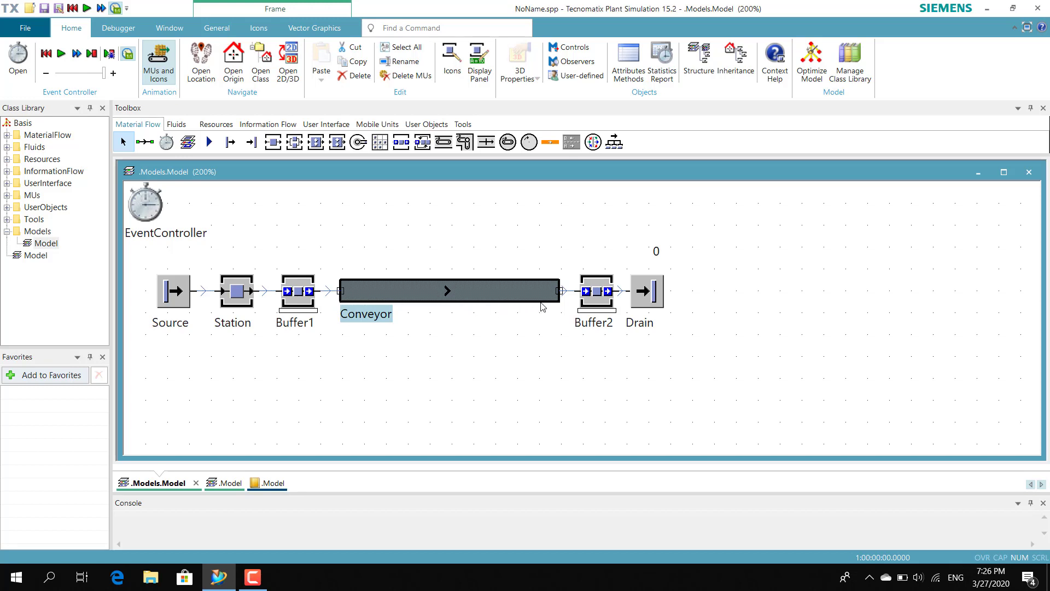
{"action": "left_click", "coordinate": [497, 328]}
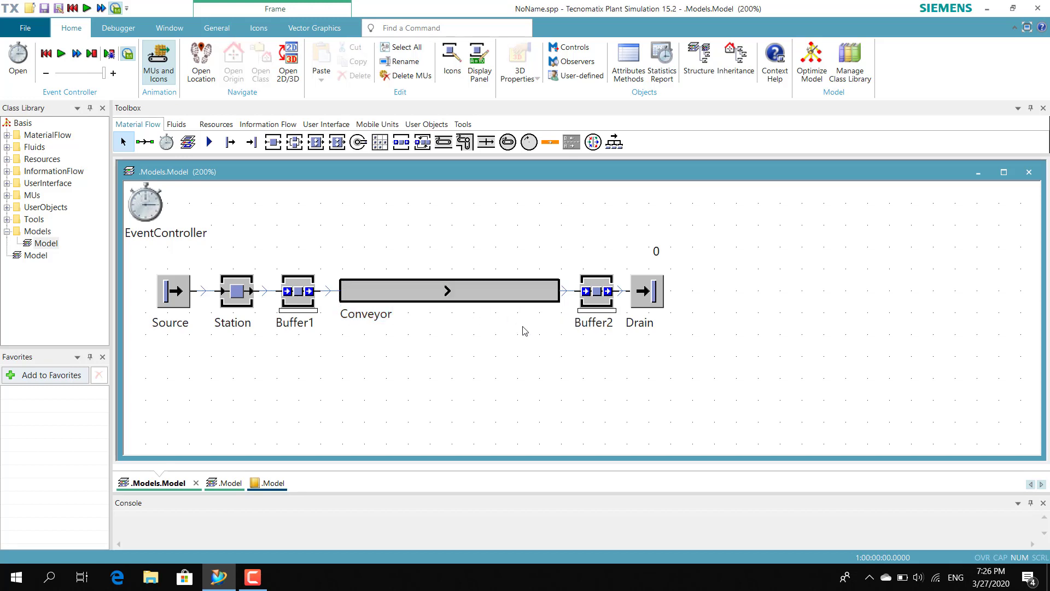
{"action": "left_click", "coordinate": [594, 305]}
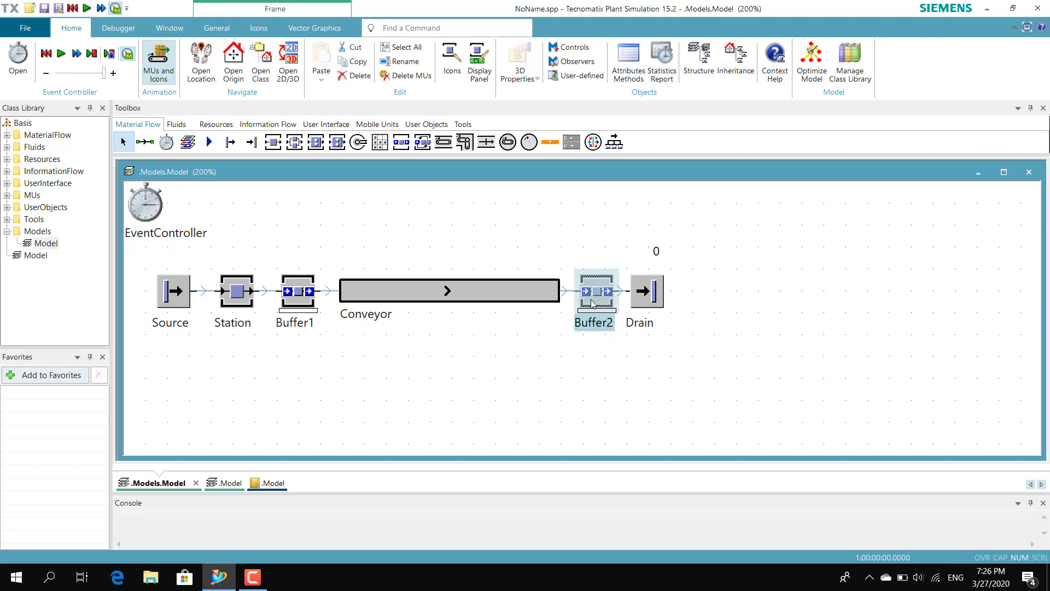
{"action": "left_click", "coordinate": [650, 289]}
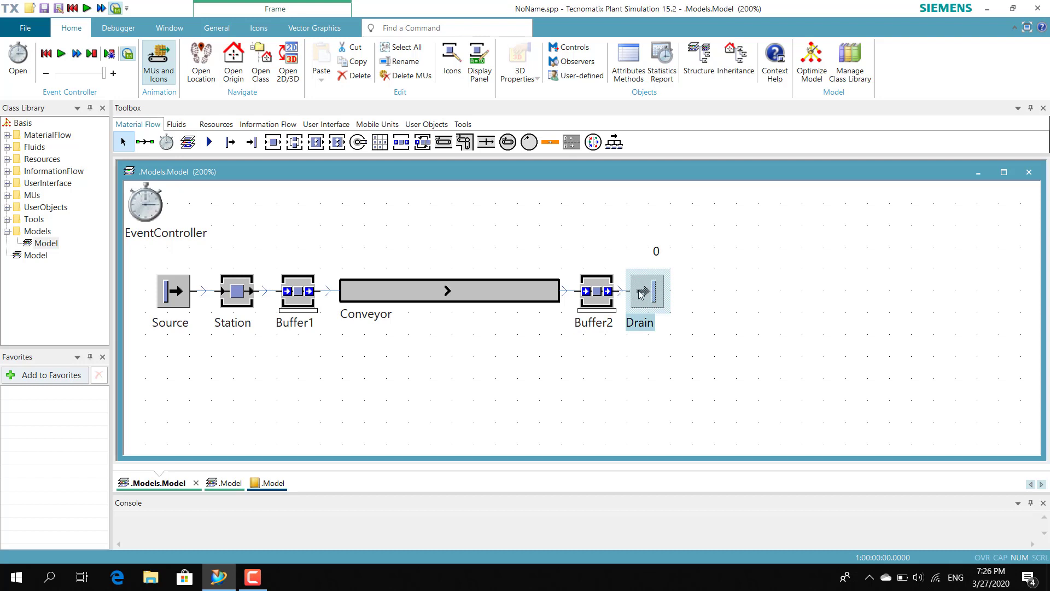
{"action": "left_click_drag", "start_coordinate": [628, 237], "coordinate": [691, 326]}
{"action": "left_click", "coordinate": [691, 326]}
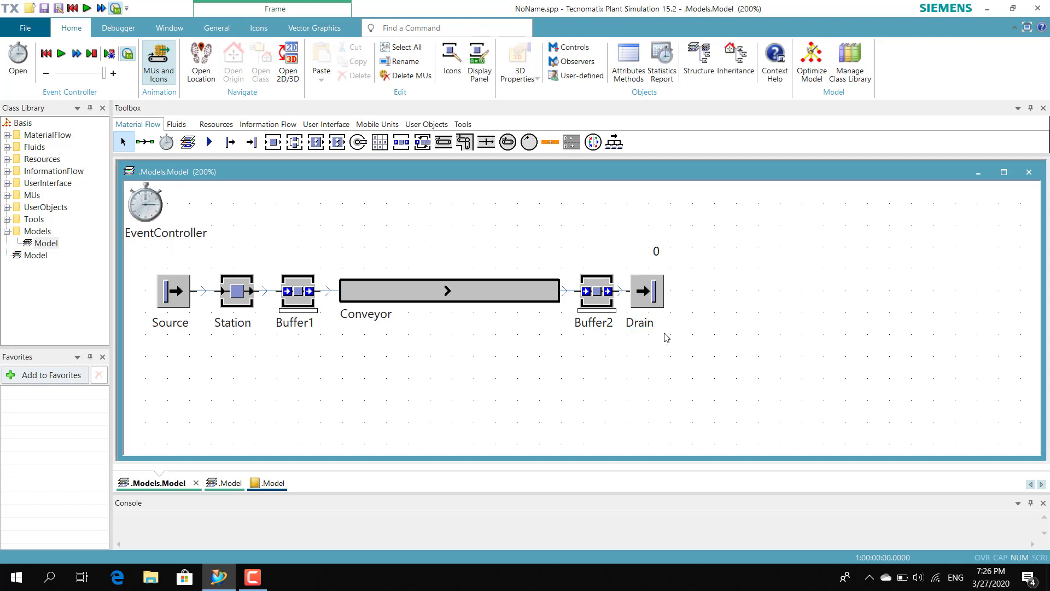
Check the Station's processing time and Buffer1's dwell time.
{"action": "double_click", "coordinate": [241, 307]}
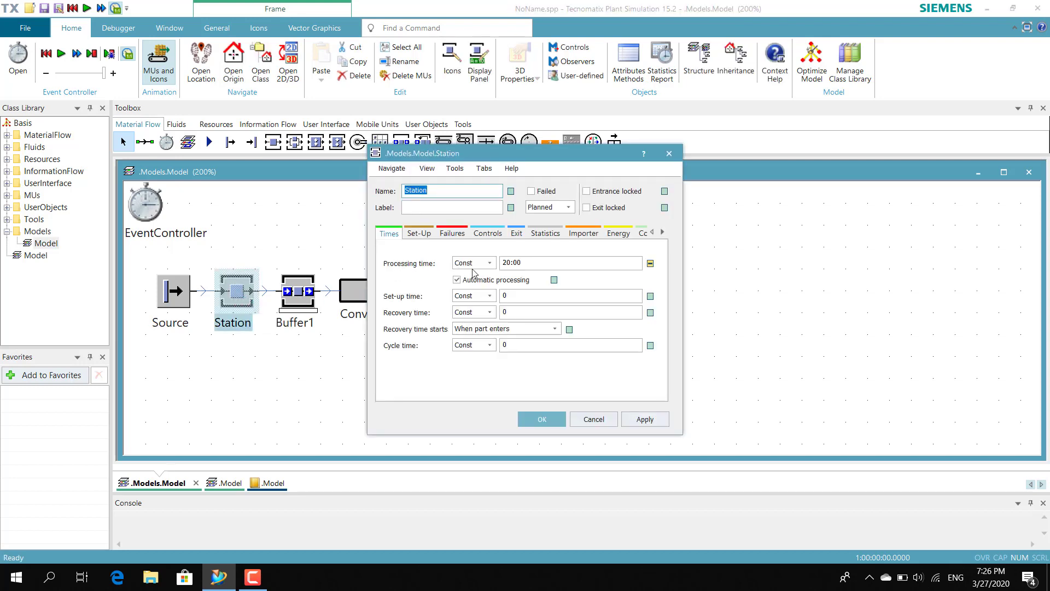
{"action": "double_click", "coordinate": [506, 262]}
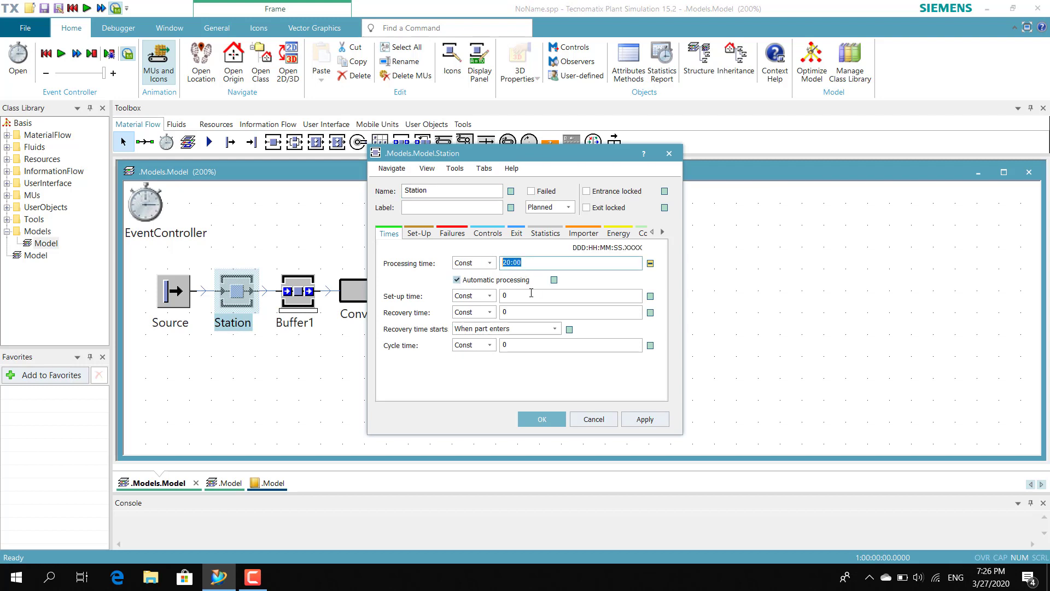
{"action": "left_click", "coordinate": [542, 419]}
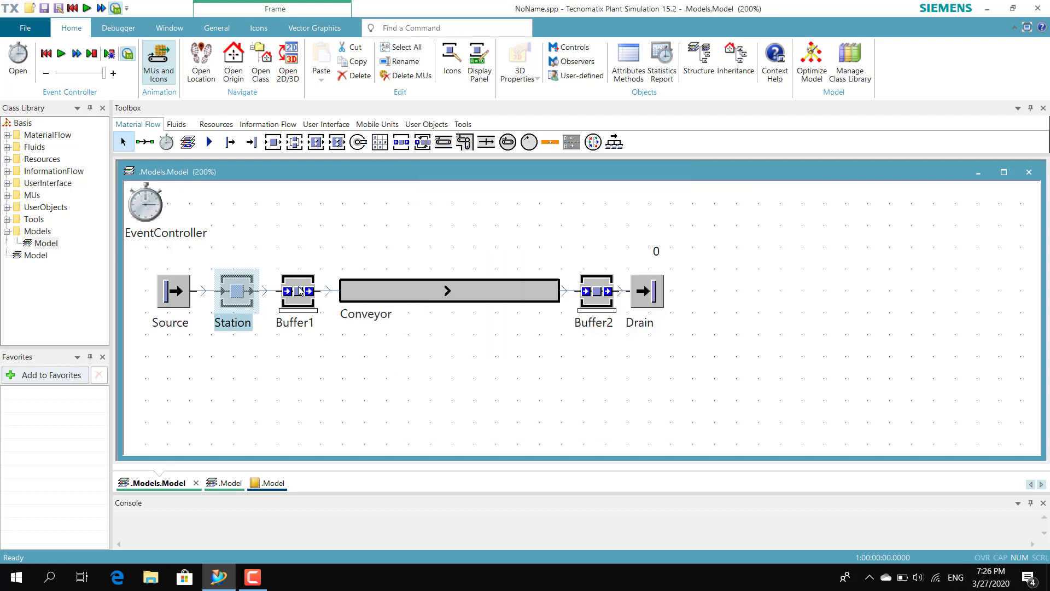
{"action": "double_click", "coordinate": [300, 290]}
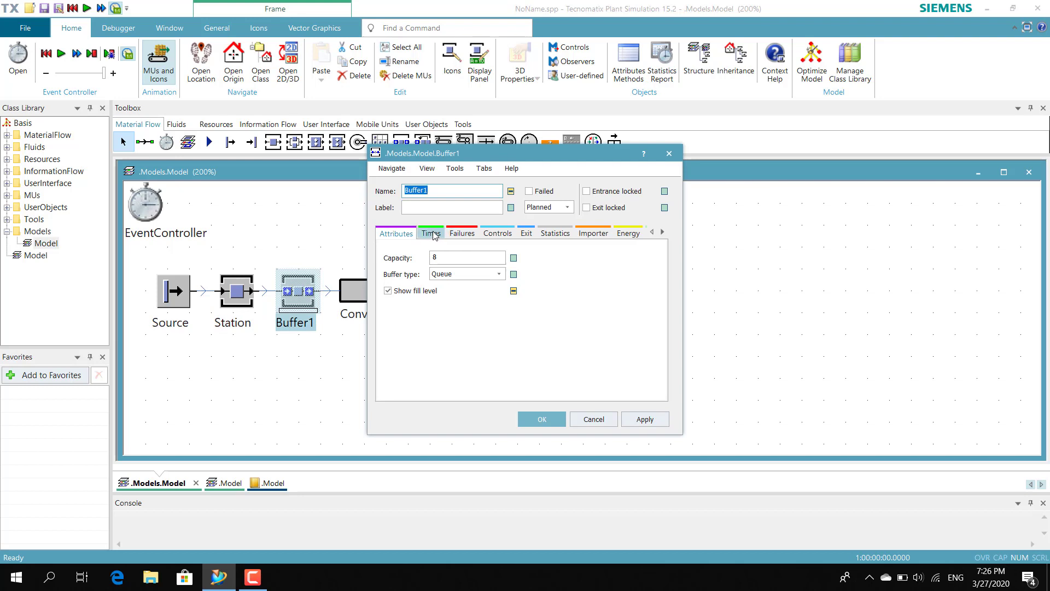
{"action": "left_click", "coordinate": [431, 233]}
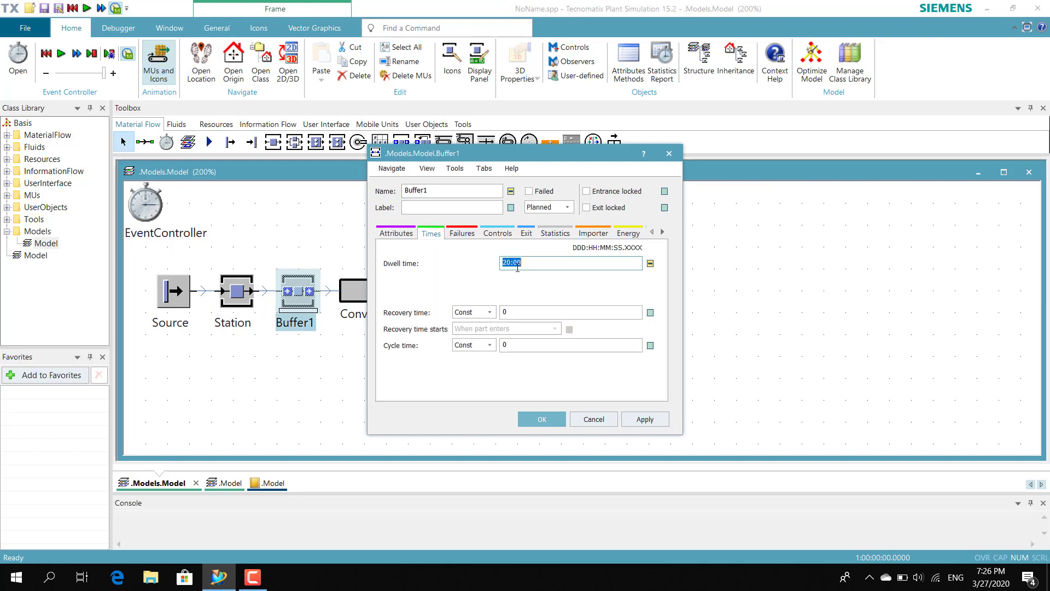
{"action": "left_click", "coordinate": [542, 418]}
Check the Conveyor's length and speed, moving its dialog clear of the model.
{"action": "left_click", "coordinate": [445, 290]}
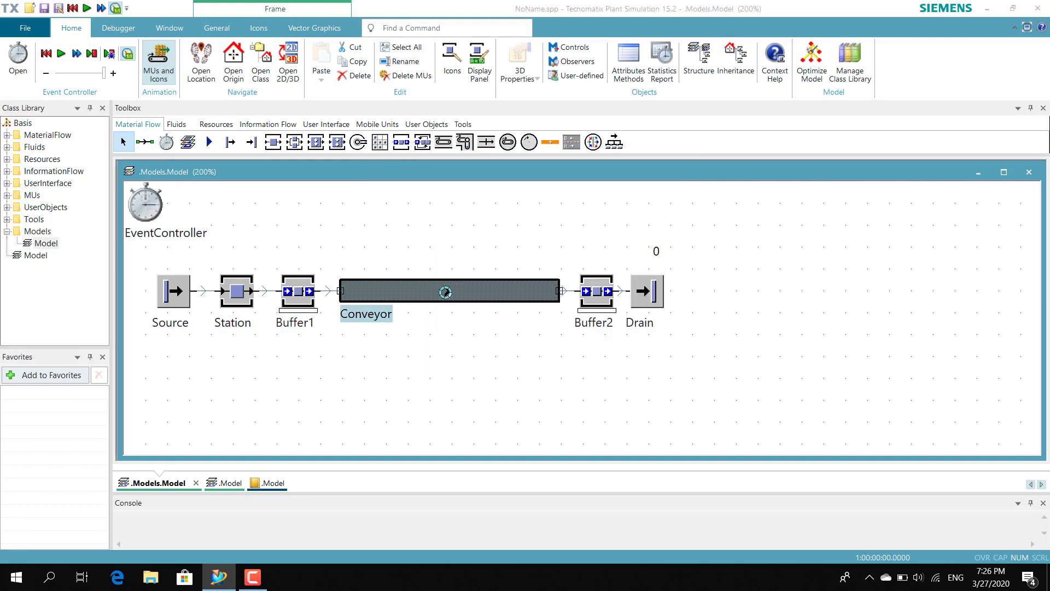
{"action": "double_click", "coordinate": [446, 290]}
{"action": "mouse_move", "coordinate": [764, 253]}
{"action": "left_mouse_down"}
{"action": "mouse_move", "coordinate": [732, 244]}
{"action": "mouse_move", "coordinate": [743, 250]}
{"action": "left_mouse_up"}
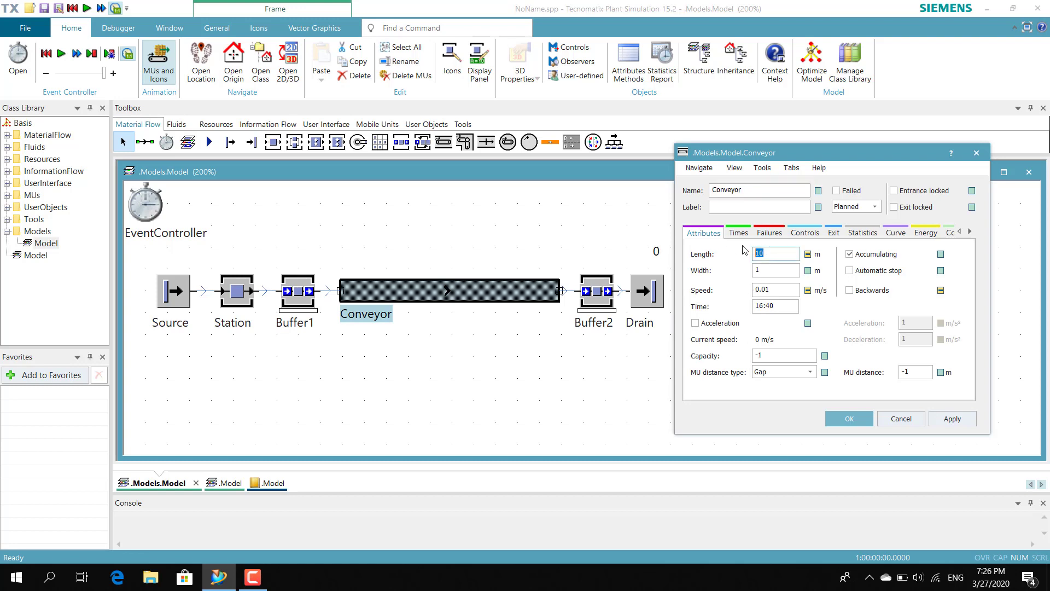
{"action": "double_click", "coordinate": [776, 288]}
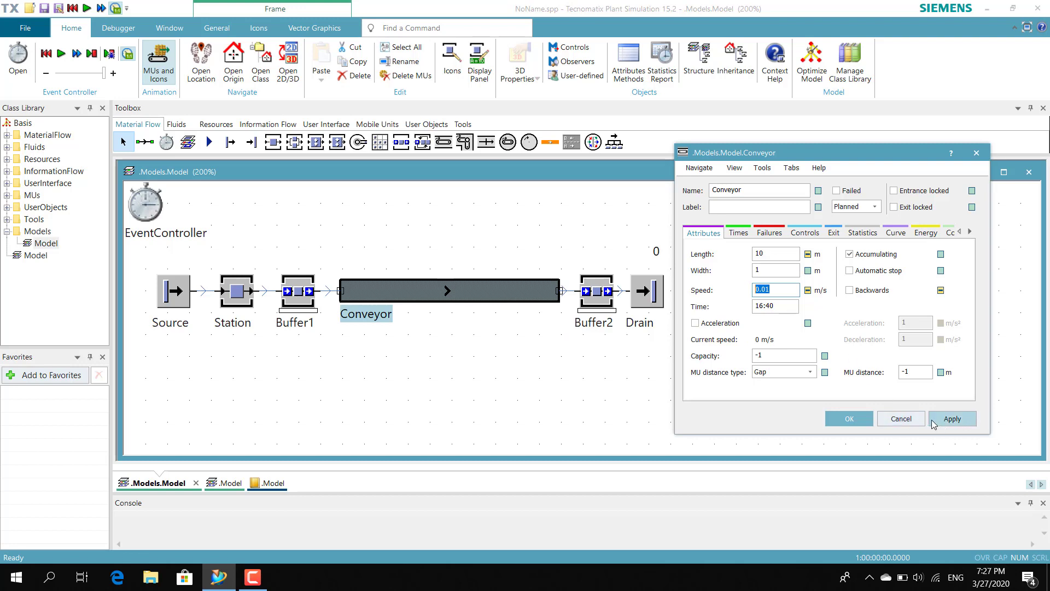
{"action": "left_click", "coordinate": [849, 419]}
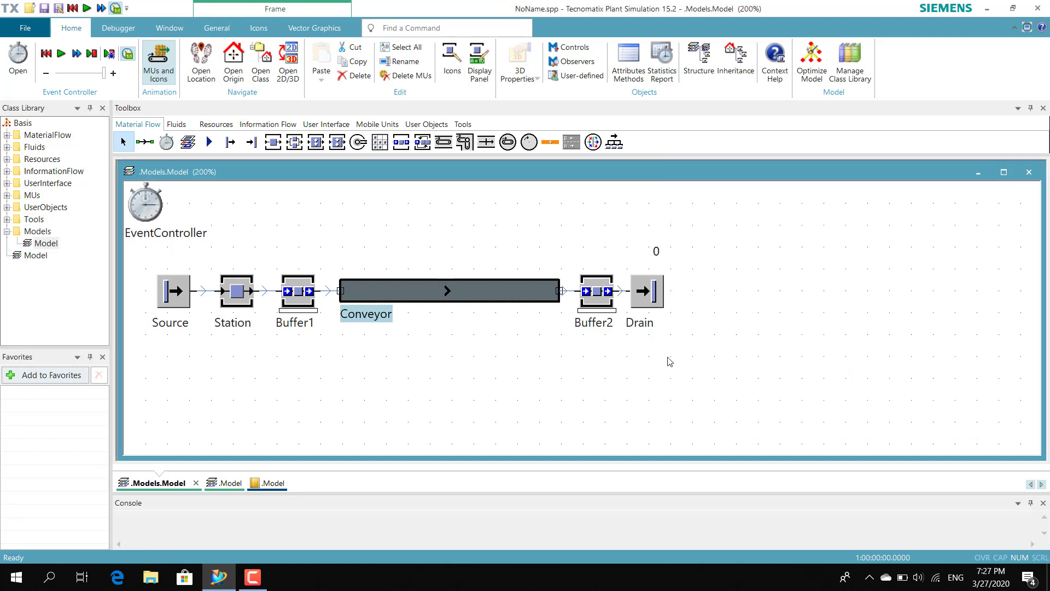
Check the dwell time of Buffer2.
{"action": "double_click", "coordinate": [604, 311]}
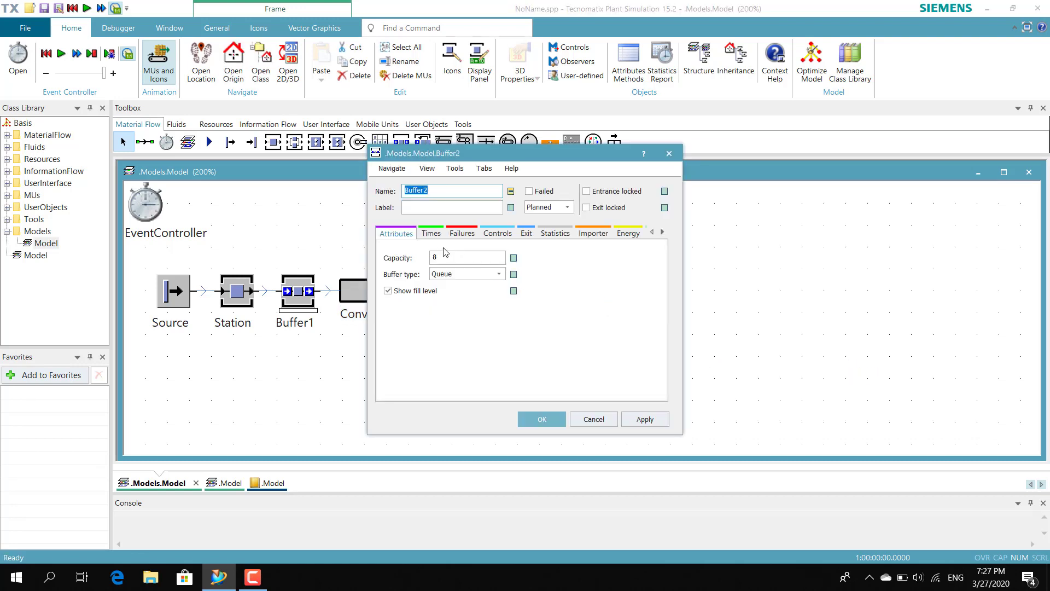
{"action": "left_click", "coordinate": [431, 233]}
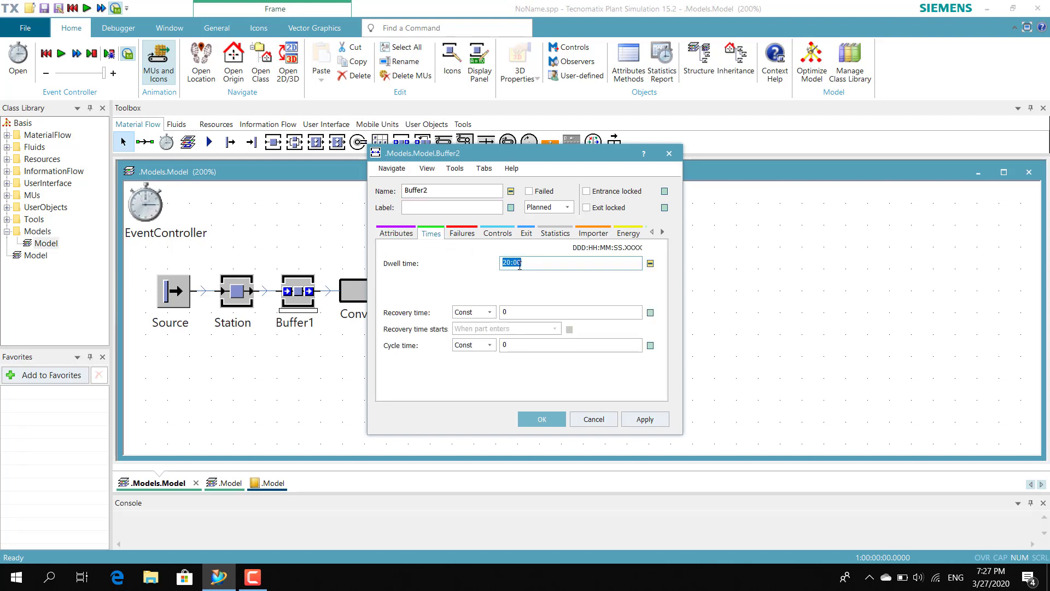
{"action": "left_click", "coordinate": [542, 418]}
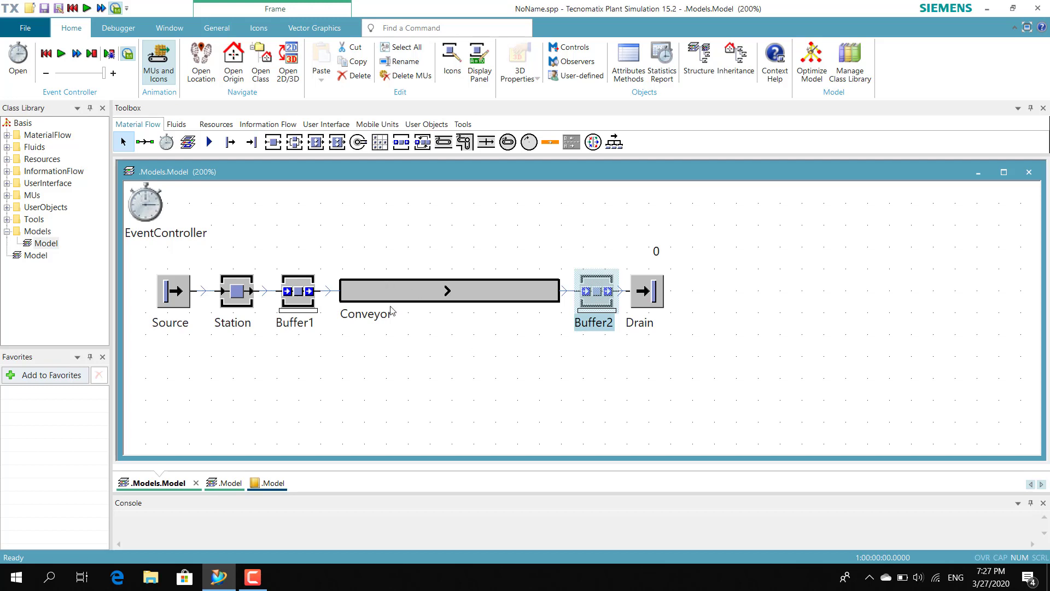
Set the EventController's end time to 1:00:00:00 and enable the summary report.
{"action": "double_click", "coordinate": [155, 213]}
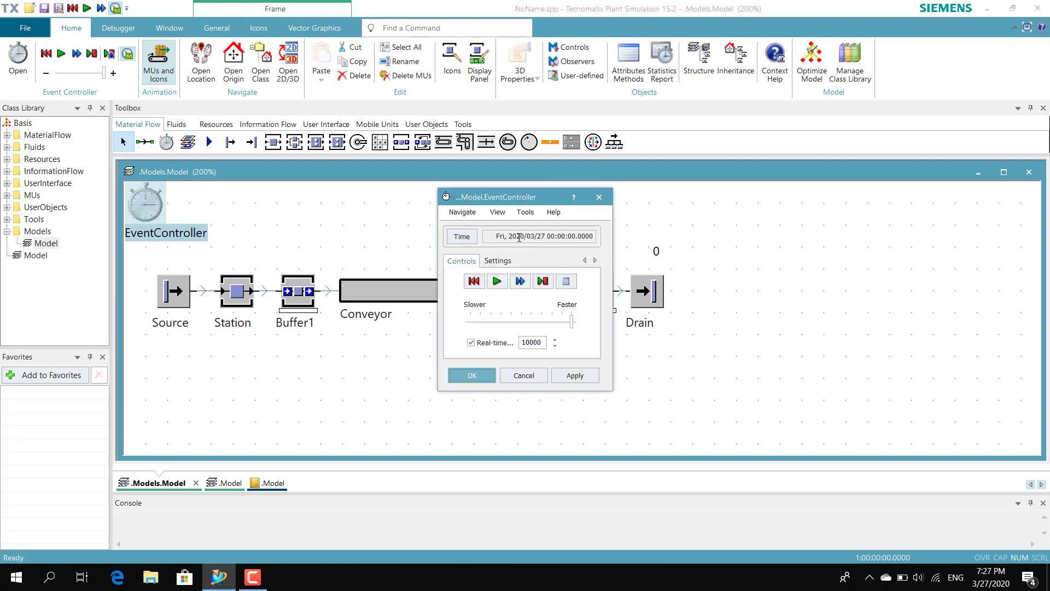
{"action": "left_click", "coordinate": [498, 262]}
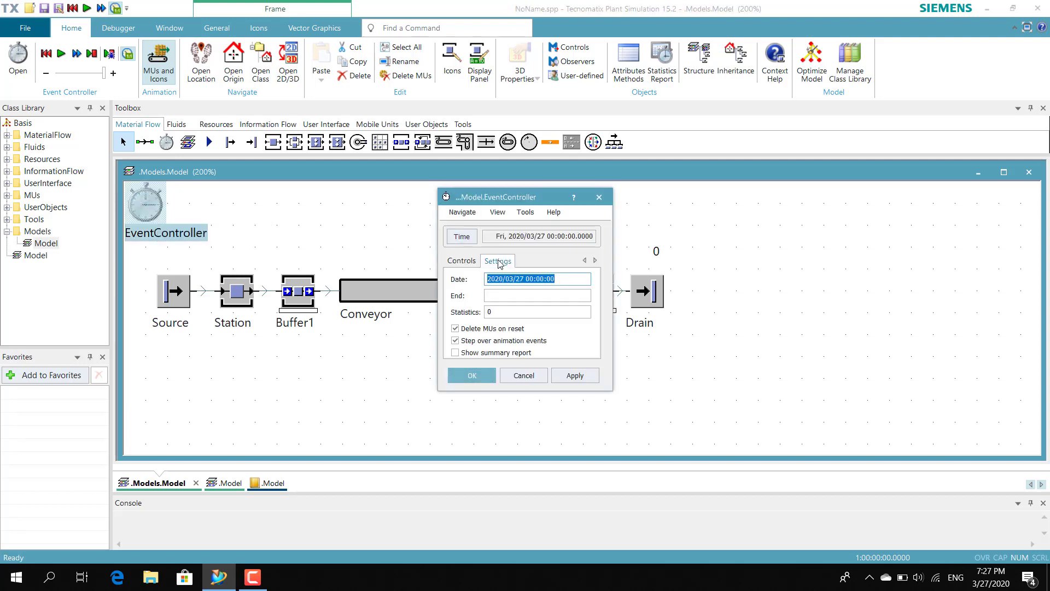
{"action": "left_click", "coordinate": [514, 296]}
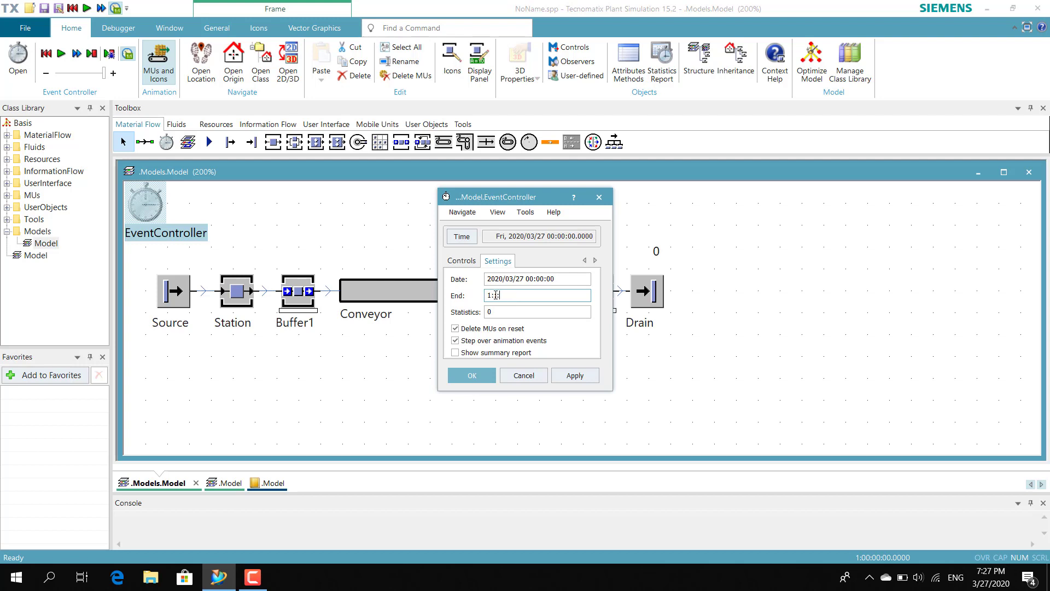
{"action": "type", "text": "1:::"}
{"action": "left_click", "coordinate": [574, 375]}
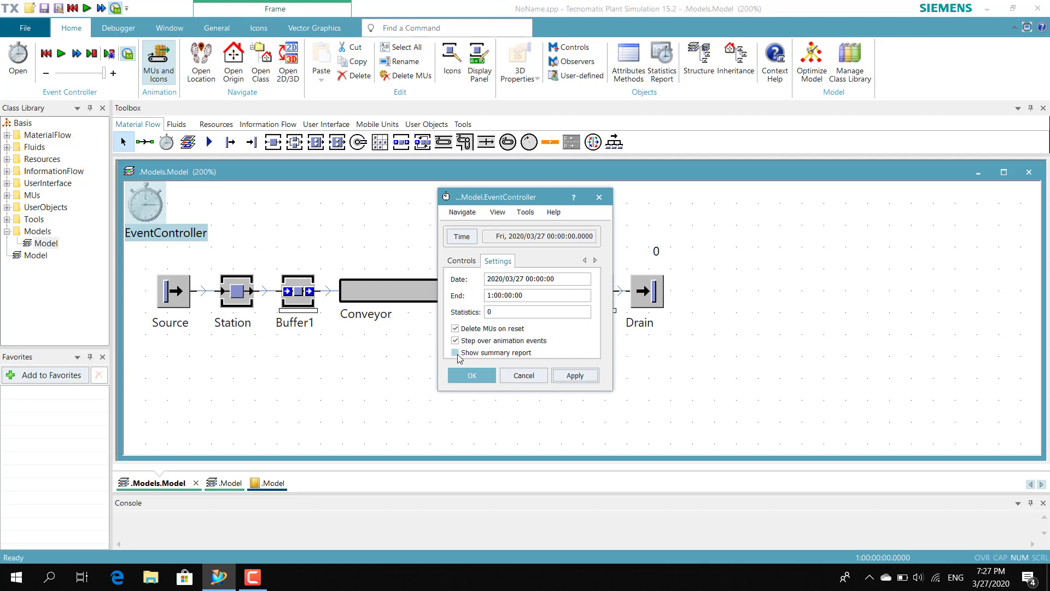
{"action": "left_click", "coordinate": [492, 375]}
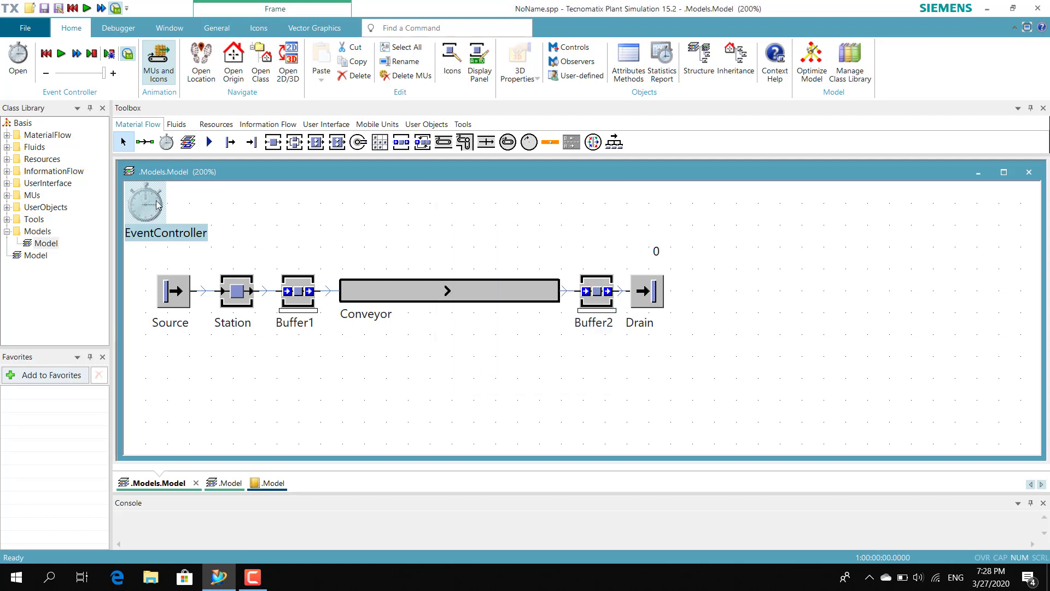
Reset the simulation and run it to its end, starting at a reduced speed and raising it to the maximum during the run.
{"action": "left_click", "coordinate": [47, 55]}
{"action": "left_click", "coordinate": [81, 74]}
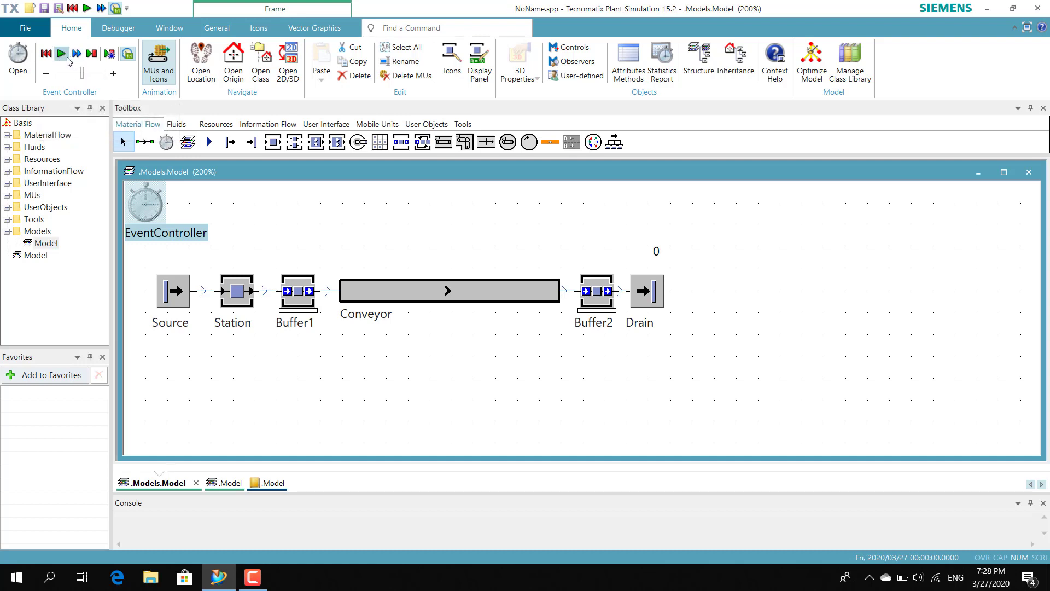
{"action": "left_click", "coordinate": [68, 57]}
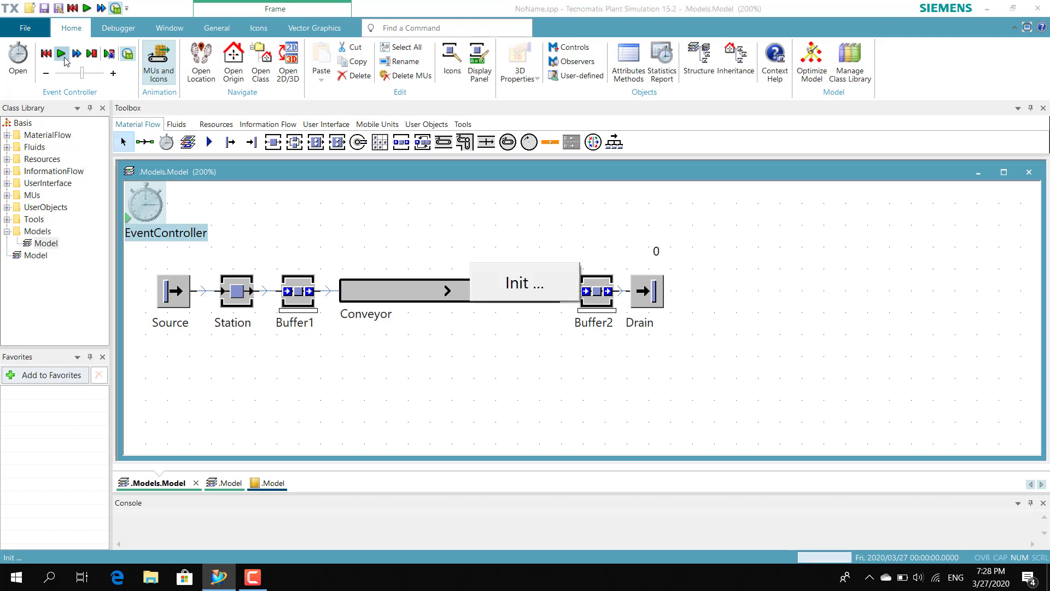
{"action": "left_click", "coordinate": [89, 74]}
{"action": "left_click_drag", "start_coordinate": [91, 79], "coordinate": [104, 80]}
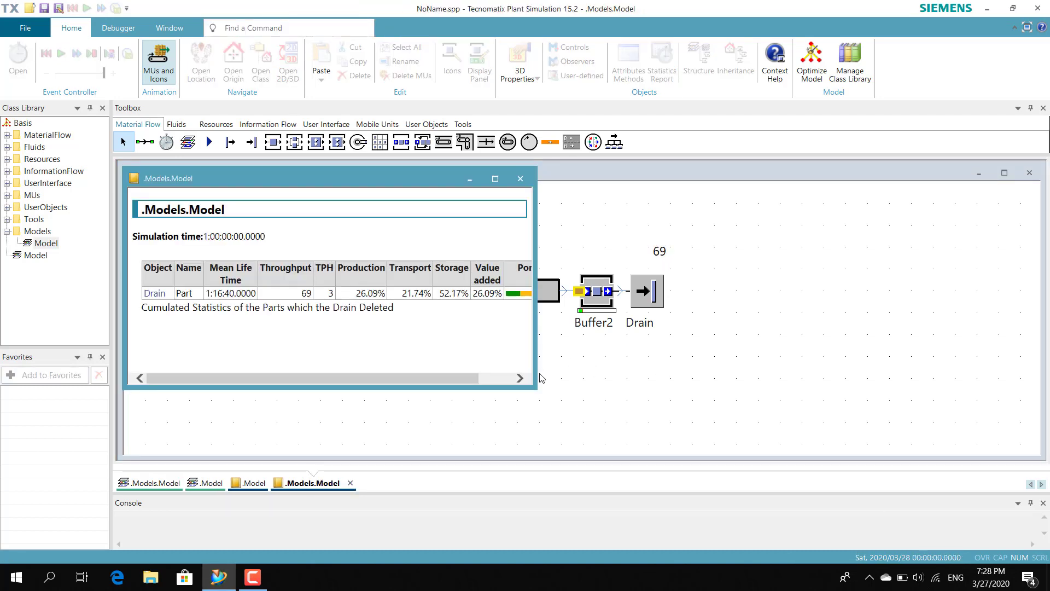
Enlarge the summary report to show the full Drain statistics table and move it off the start of the line.
{"action": "left_click_drag", "start_coordinate": [532, 379], "coordinate": [689, 423]}
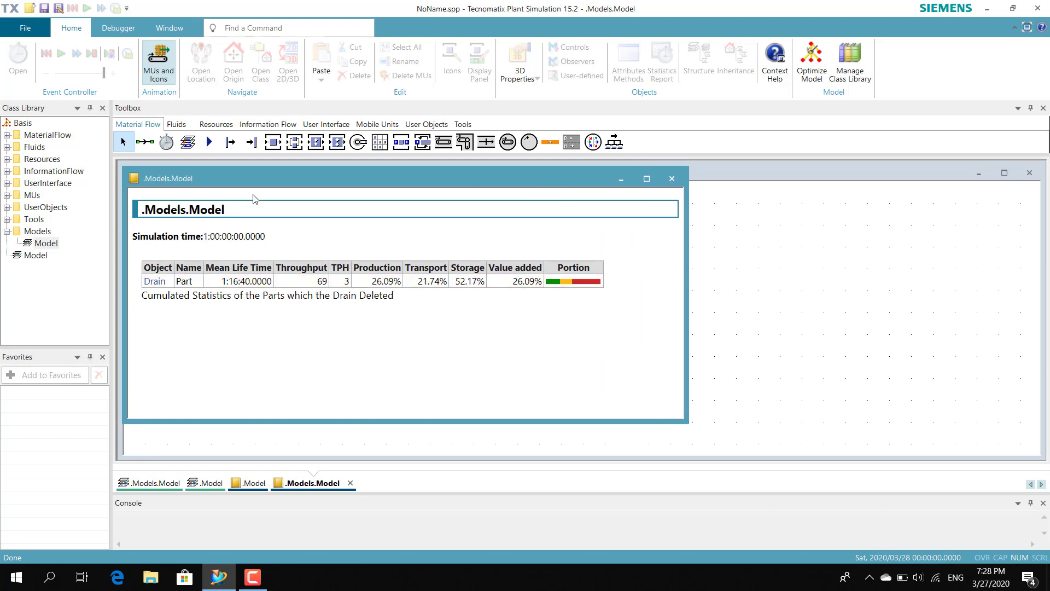
{"action": "left_click_drag", "start_coordinate": [275, 188], "coordinate": [471, 187]}
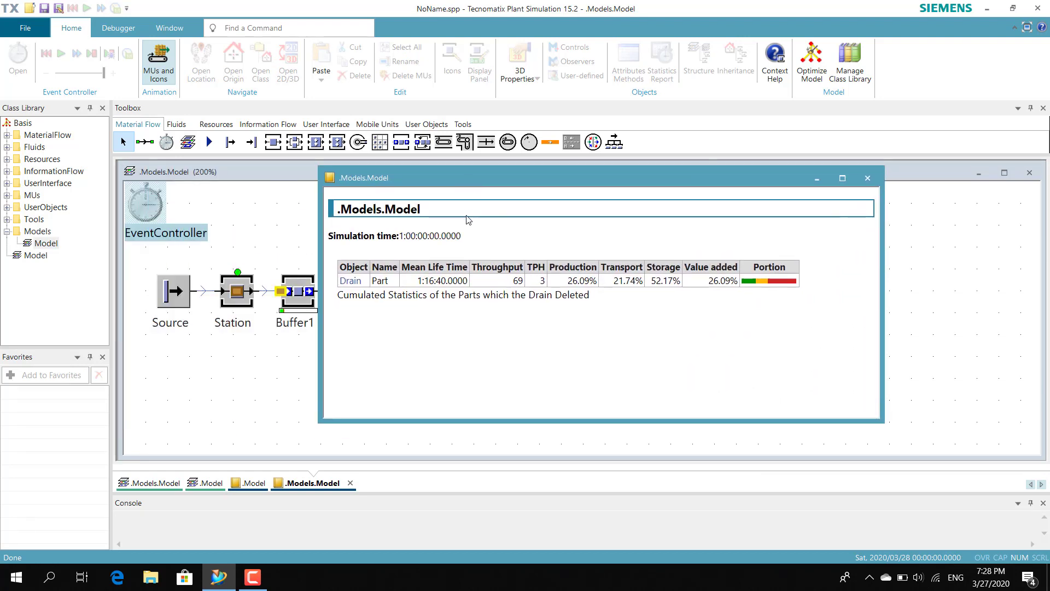